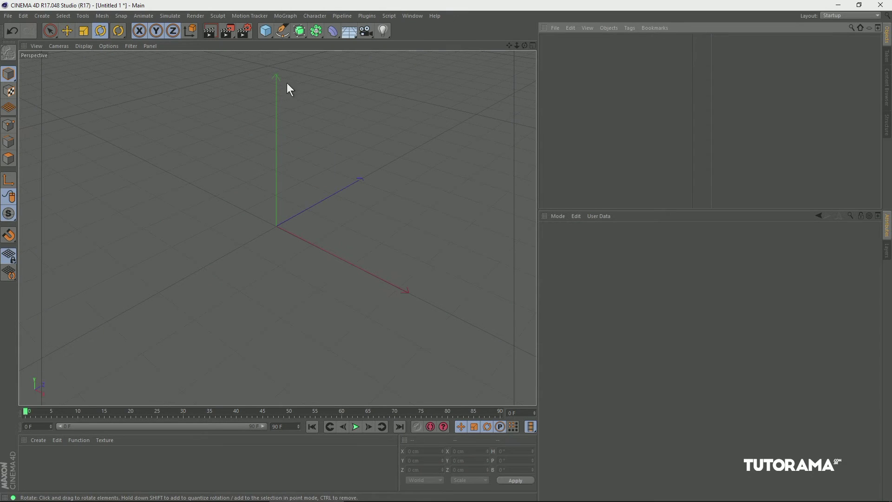
# Step: Add a cube primitive to the empty scene, activate the Move tool and keep the cube selected
pyautogui.moveTo(268, 34); pyautogui.dragTo(274, 37)
pyautogui.moveTo(344, 40); pyautogui.dragTo(345, 42)
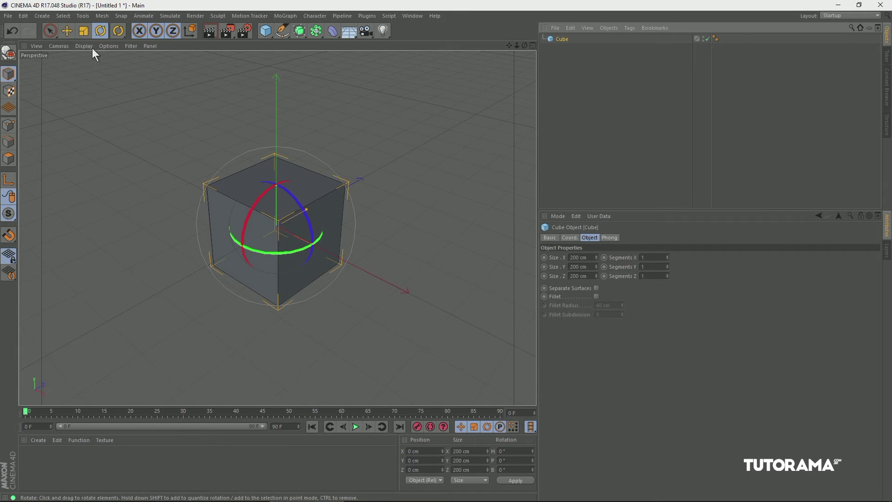
pyautogui.click(66, 31)
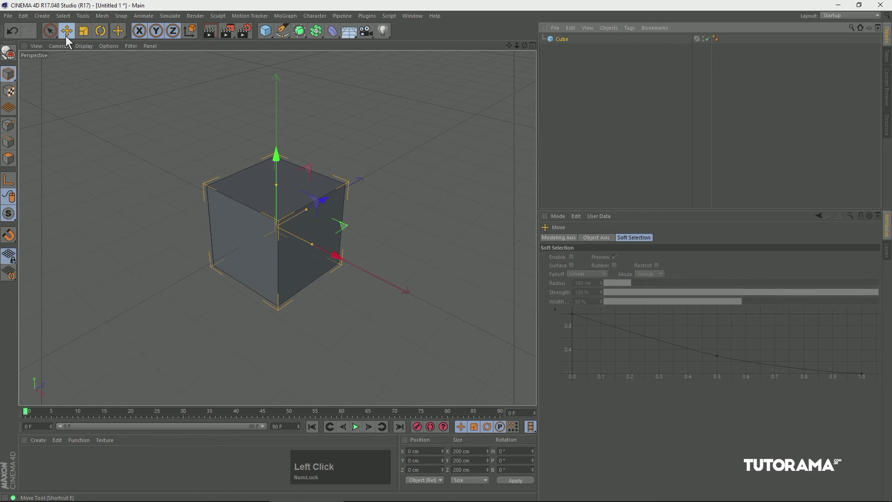
pyautogui.keyDown('alt'); pyautogui.moveTo(263, 227); pyautogui.dragTo(310, 157); pyautogui.keyUp('alt')
pyautogui.press('1')
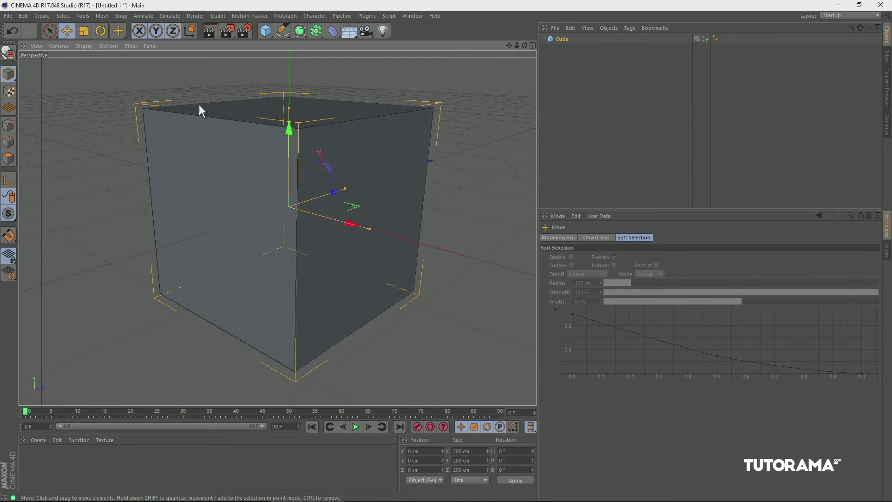
pyautogui.click(561, 40)
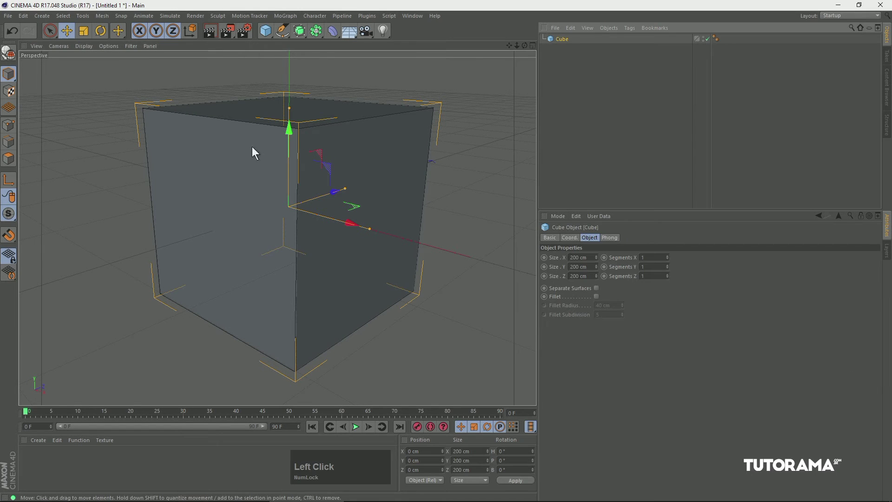
# Step: Try converting the cube primitive into an editable polygon object in point mode, undoing the conversion each time
pyautogui.click(7, 126)
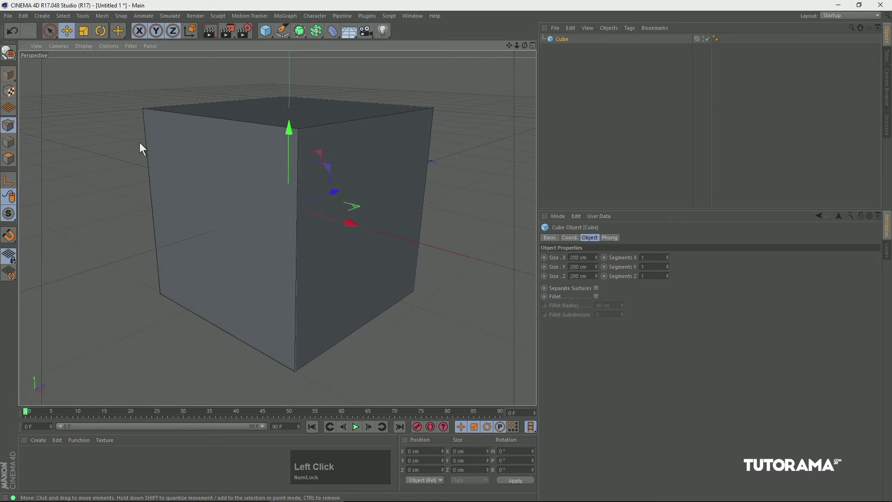
pyautogui.click(8, 55)
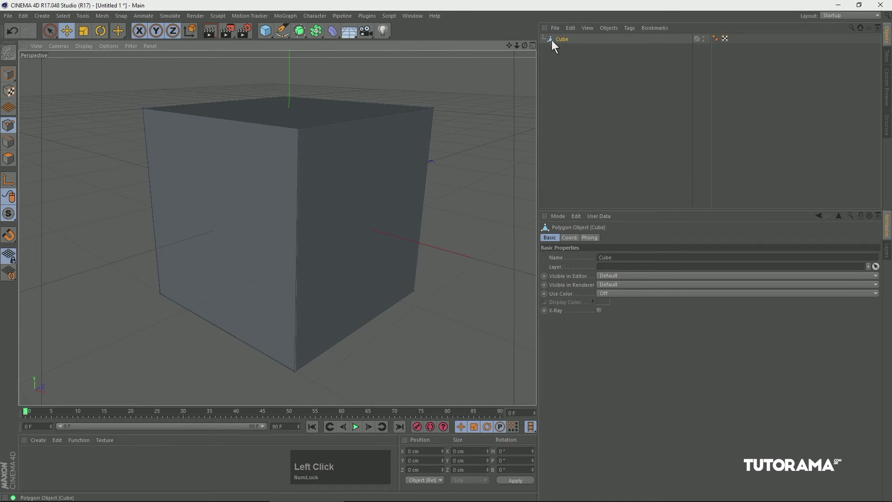
pyautogui.hotkey('ctrl', 'z')
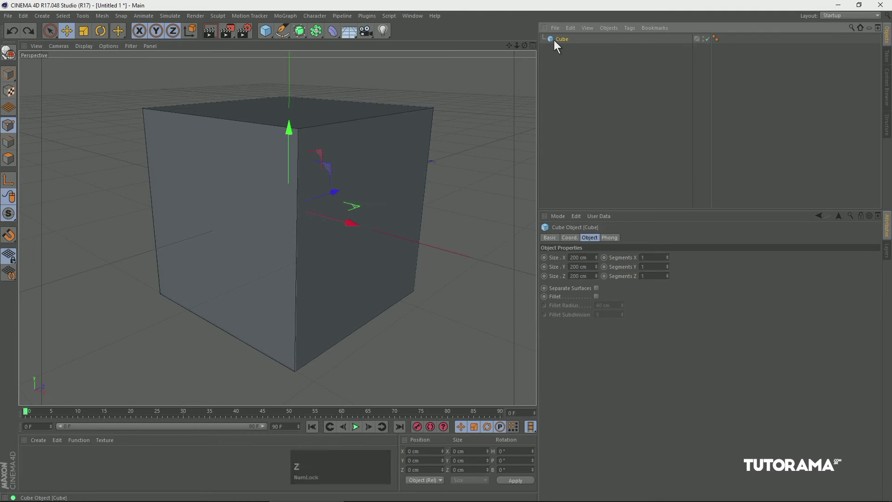
pyautogui.click(11, 54)
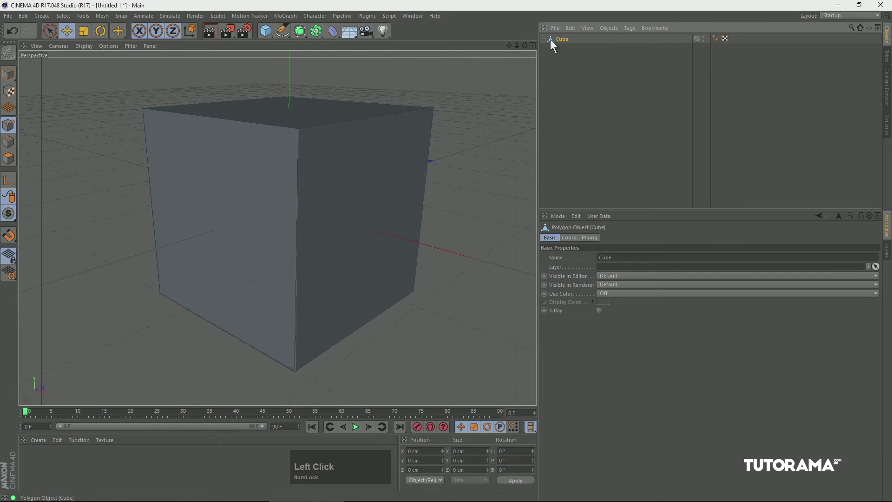
pyautogui.hotkey('ctrl', 'z')
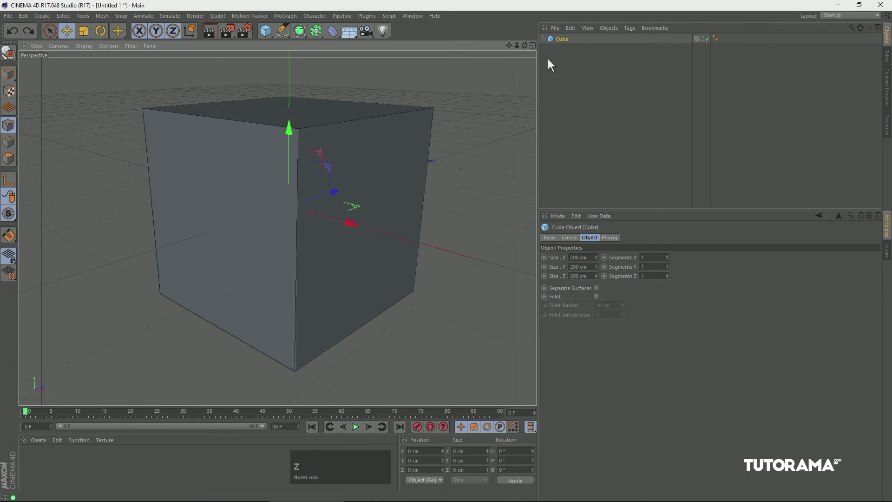
# Step: Try changing the cube's X size in its object properties and undo the change
pyautogui.click(589, 237)
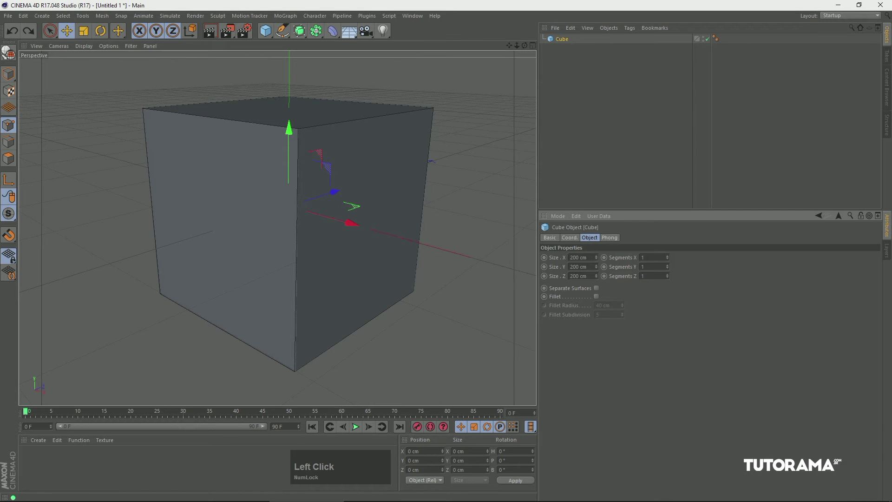
pyautogui.moveTo(598, 256); pyautogui.dragTo(601, 215)
pyautogui.hotkey('ctrl', 'z')
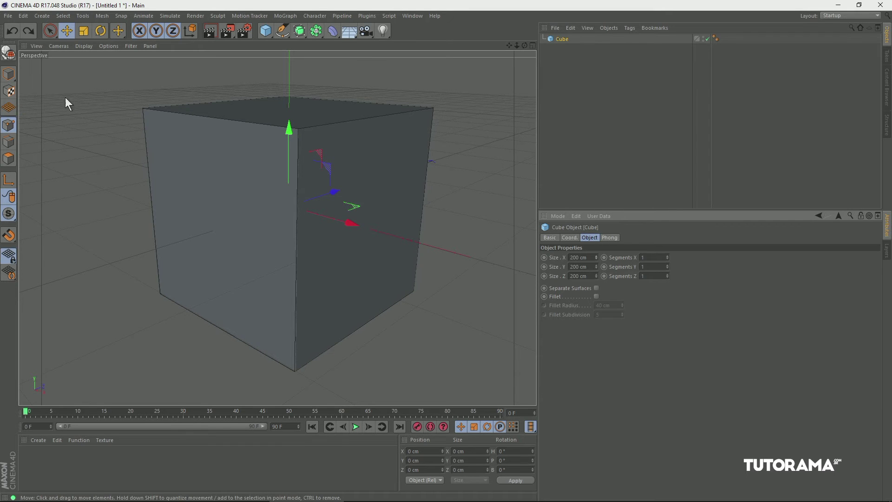
# Step: Make the cube editable and move its nearest top corner point to about X 97, Y 80, Z -120 cm
pyautogui.click(9, 53)
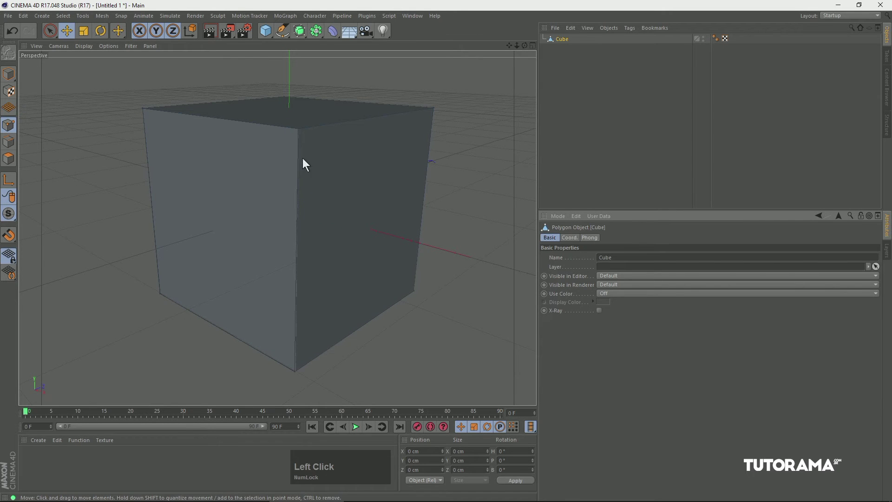
pyautogui.click(9, 129)
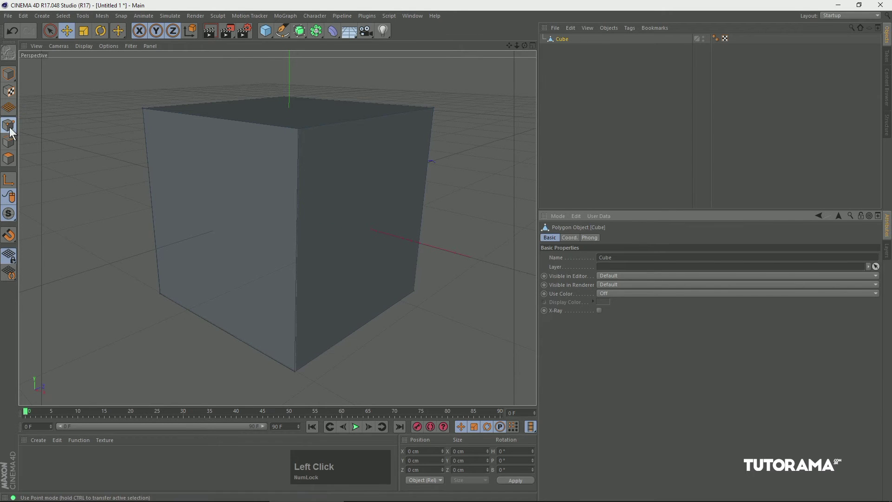
pyautogui.click(298, 129)
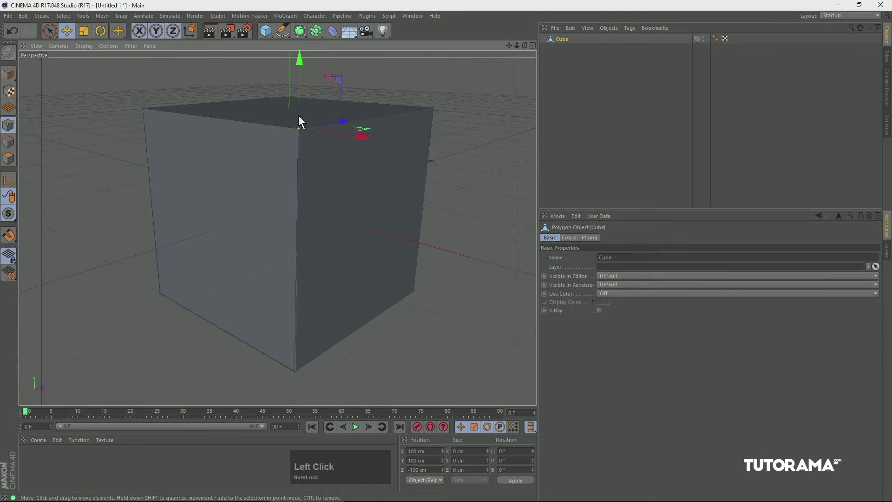
pyautogui.moveTo(300, 64); pyautogui.dragTo(294, 91)
pyautogui.moveTo(356, 171)
pyautogui.mouseDown()
pyautogui.moveTo(380, 174)
pyautogui.moveTo(294, 157)
pyautogui.moveTo(354, 184)
pyautogui.mouseUp()
pyautogui.moveTo(339, 147); pyautogui.dragTo(321, 152)
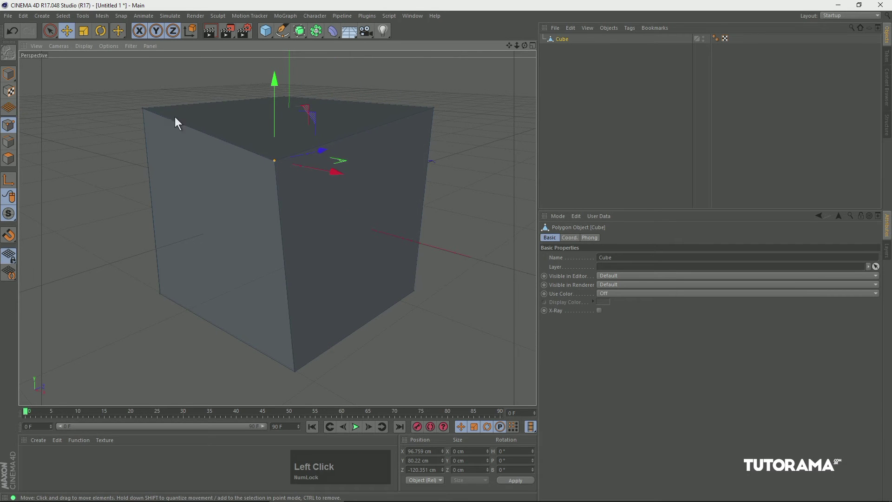
# Step: Select all four top corner points of the cube with Live Selection and lower them about 5 cm
pyautogui.keyDown('shift'); pyautogui.click(144, 108); pyautogui.keyUp('shift')
pyautogui.keyDown('shift'); pyautogui.click(434, 108); pyautogui.keyUp('shift')
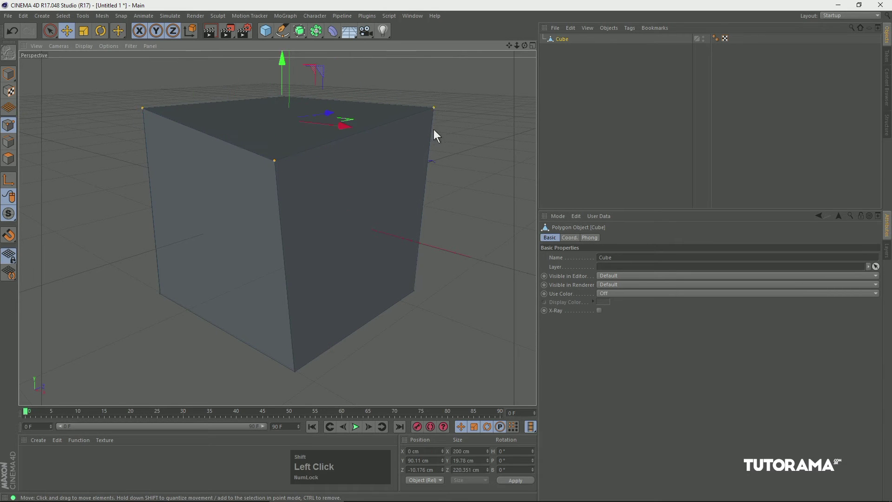
pyautogui.moveTo(51, 31)
pyautogui.mouseDown()
pyautogui.moveTo(99, 45)
pyautogui.moveTo(102, 104)
pyautogui.moveTo(95, 43)
pyautogui.mouseUp()
pyautogui.click(481, 97)
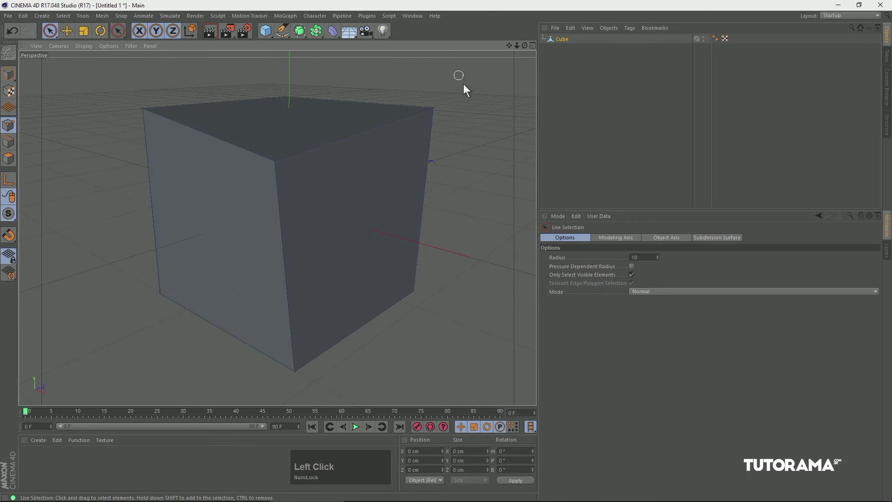
pyautogui.click(429, 108)
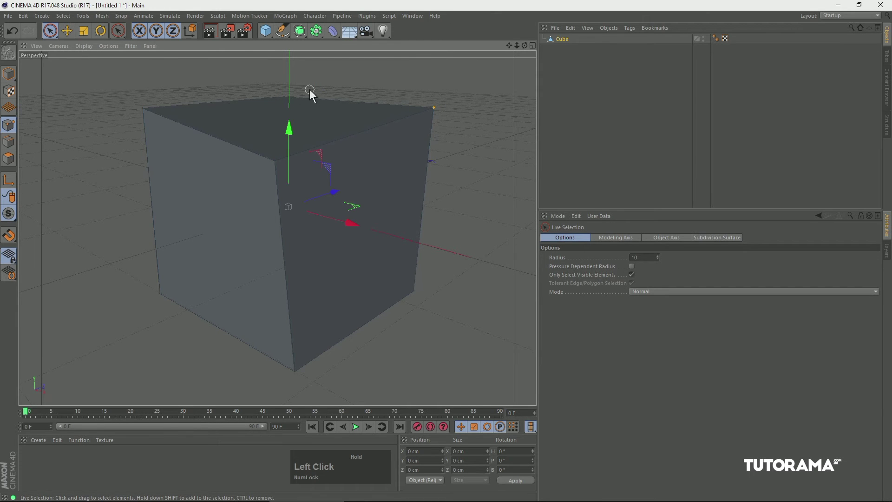
pyautogui.click(265, 154)
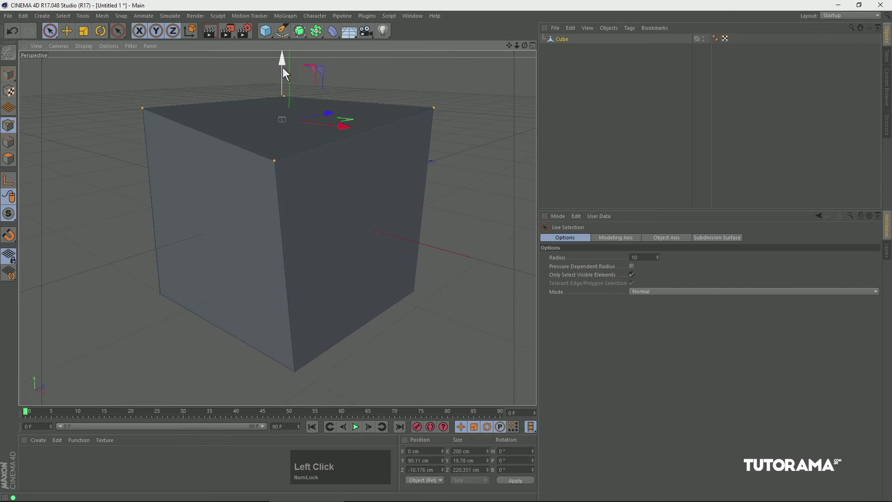
pyautogui.moveTo(282, 62)
pyautogui.mouseDown()
pyautogui.moveTo(277, 193)
pyautogui.moveTo(287, 64)
pyautogui.mouseUp()
# Step: Select the two points of the top face's left edge with Rectangle Selection, and the right vertical edge's two points with Lasso Selection
pyautogui.moveTo(49, 30); pyautogui.dragTo(321, 135)
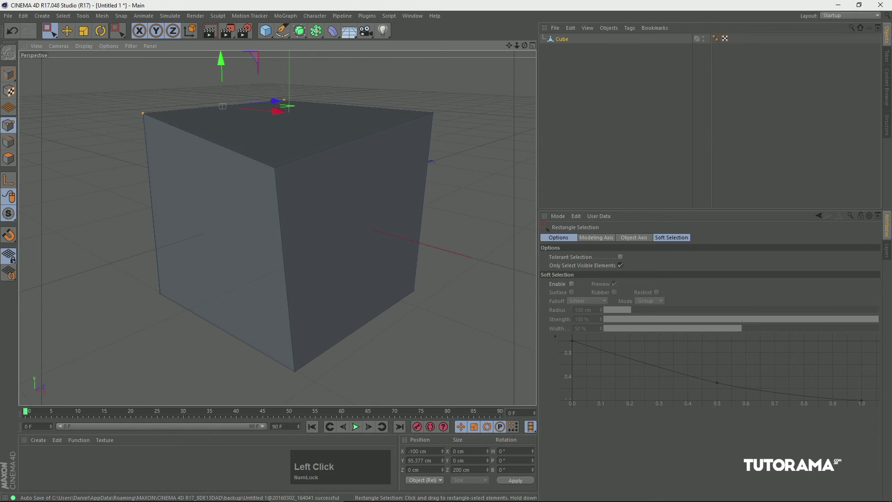
pyautogui.moveTo(50, 30); pyautogui.dragTo(77, 75)
pyautogui.moveTo(408, 76); pyautogui.dragTo(327, 81)
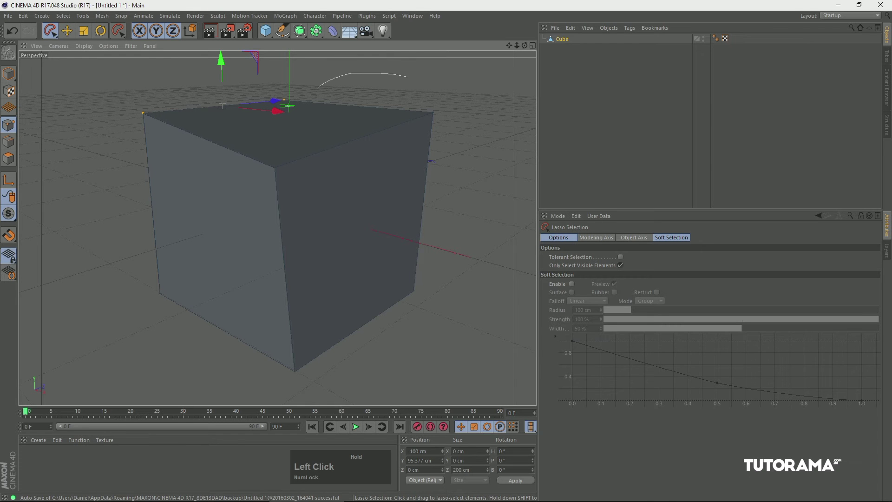
pyautogui.moveTo(299, 145)
pyautogui.mouseDown()
pyautogui.moveTo(425, 203)
pyautogui.moveTo(453, 329)
pyautogui.moveTo(483, 136)
pyautogui.moveTo(450, 58)
pyautogui.moveTo(410, 73)
pyautogui.moveTo(416, 286)
pyautogui.moveTo(502, 232)
pyautogui.moveTo(483, 209)
pyautogui.mouseUp()
pyautogui.moveTo(401, 93)
pyautogui.mouseDown()
pyautogui.moveTo(388, 320)
pyautogui.moveTo(499, 223)
pyautogui.moveTo(407, 75)
pyautogui.moveTo(411, 82)
pyautogui.mouseUp()
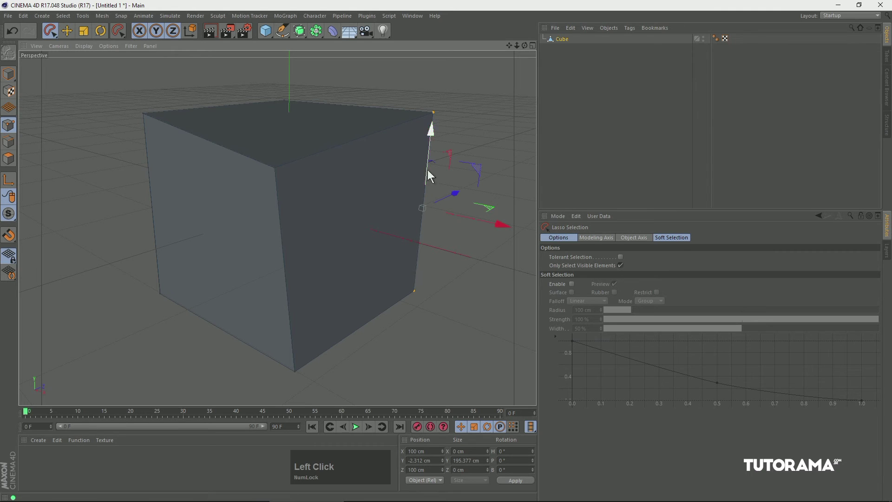
# Step: Outline the two points of the top face's left edge with Polygon Selection and lower them to about Y 73.5 cm
pyautogui.moveTo(50, 31); pyautogui.dragTo(88, 96)
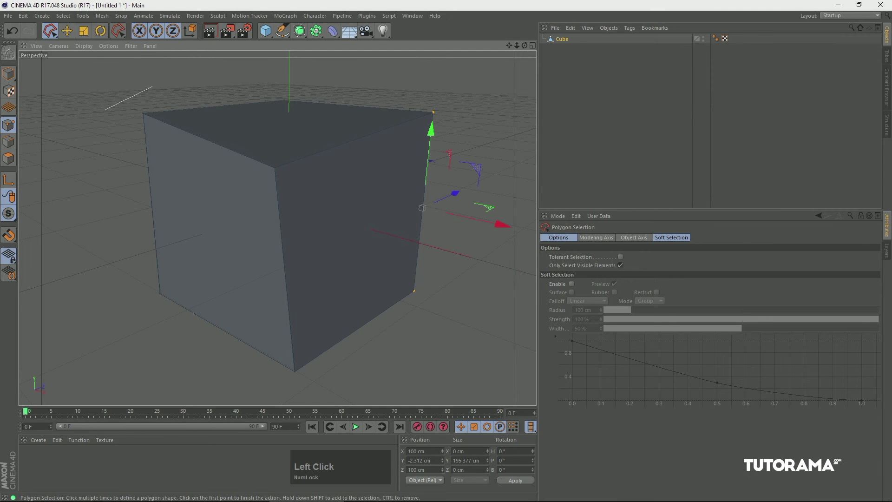
pyautogui.click(188, 71)
pyautogui.click(246, 93)
pyautogui.click(334, 75)
pyautogui.click(333, 128)
pyautogui.click(211, 127)
pyautogui.click(184, 175)
pyautogui.click(105, 111)
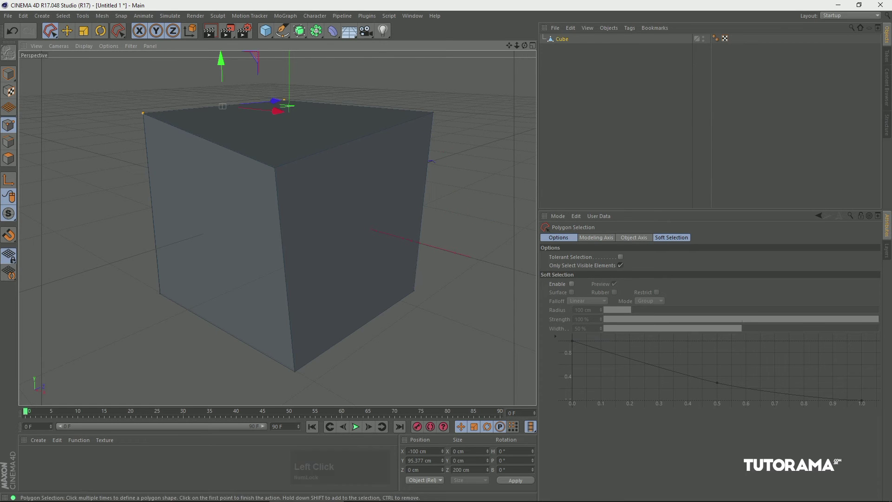
pyautogui.moveTo(222, 63); pyautogui.dragTo(226, 83)
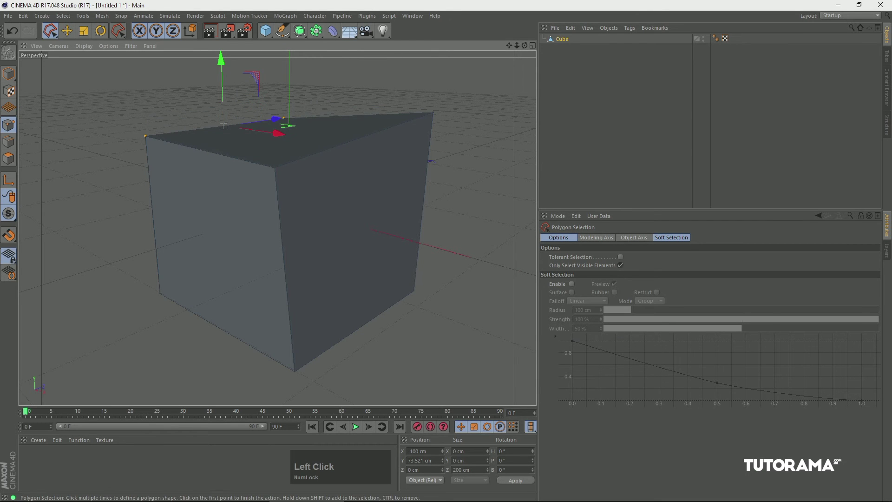
# Step: Examine the reshaped cube from different angles and distances in the perspective view
pyautogui.keyDown('alt'); pyautogui.moveTo(223, 126); pyautogui.dragTo(272, 142); pyautogui.keyUp('alt')
pyautogui.press('2')
pyautogui.moveTo(413, 142); pyautogui.dragTo(367, 141)
pyautogui.press('1')
pyautogui.moveTo(367, 186); pyautogui.dragTo(237, 188)
pyautogui.press('3')
pyautogui.moveTo(297, 185); pyautogui.dragTo(190, 200)
# Step: Live-select the cube's front top edge in edge mode and move it to about X 3, Y 41, Z -67 cm
pyautogui.click(52, 35)
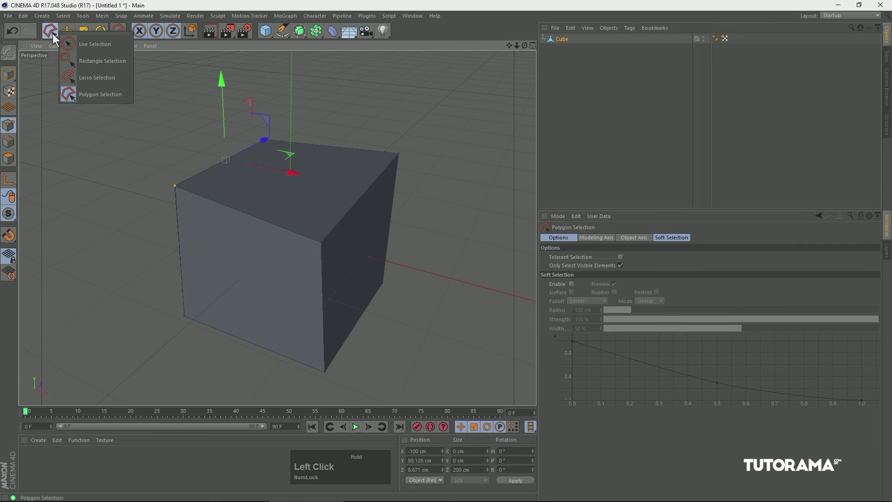
pyautogui.click(88, 43)
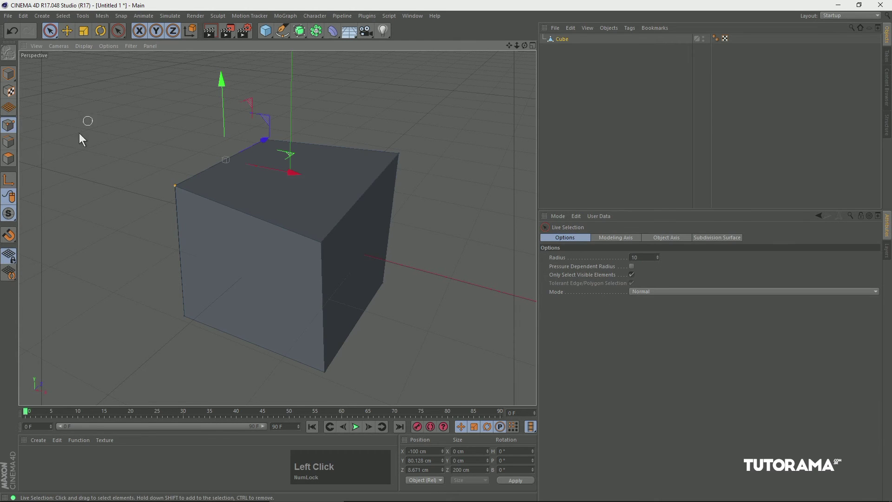
pyautogui.click(9, 142)
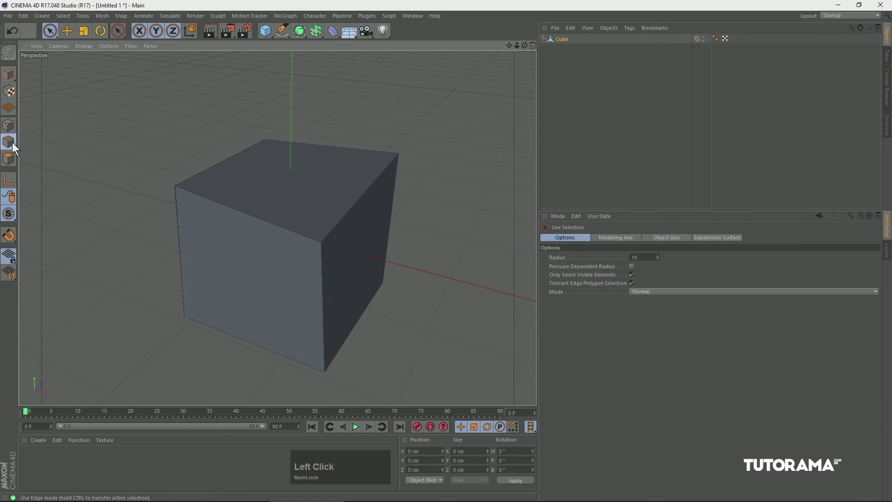
pyautogui.click(263, 221)
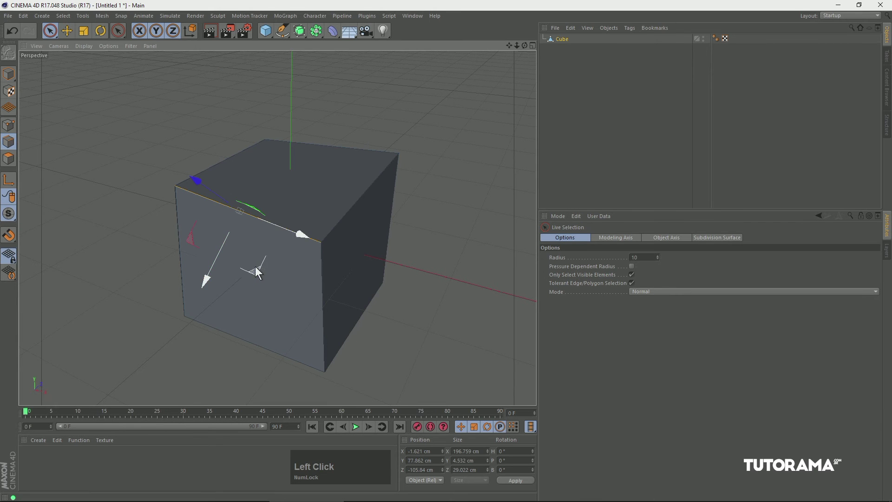
pyautogui.moveTo(207, 186); pyautogui.dragTo(225, 198)
# Step: Reselect the displaced top edge and shift it freely with the Move tool to about X 10, Y 35, Z -54 cm
pyautogui.keyDown('alt'); pyautogui.moveTo(225, 198); pyautogui.dragTo(175, 289); pyautogui.keyUp('alt')
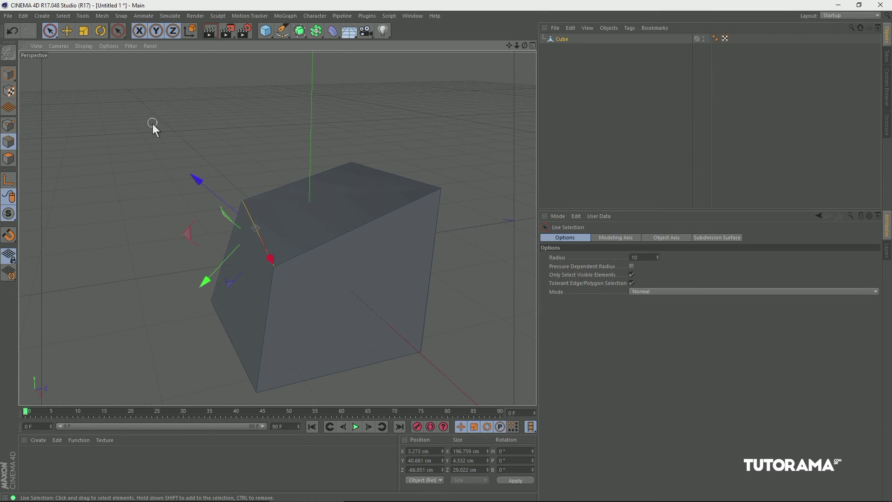
pyautogui.click(186, 107)
pyautogui.click(251, 229)
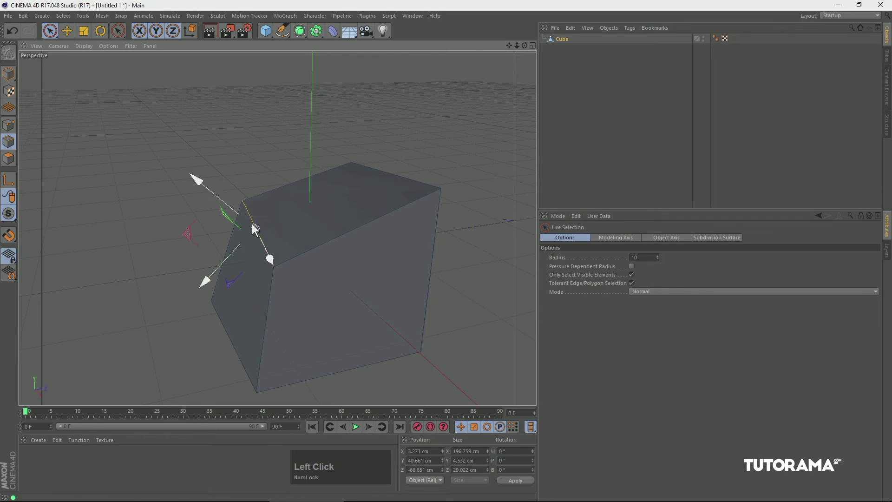
pyautogui.click(66, 32)
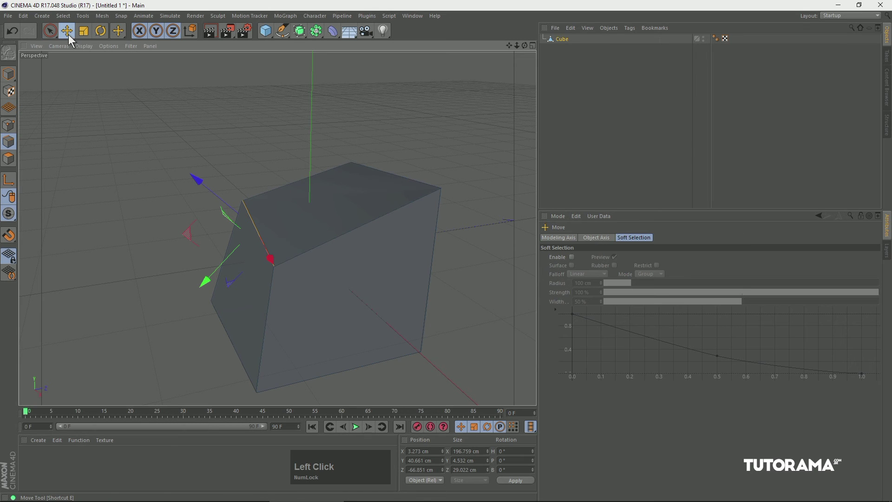
pyautogui.moveTo(147, 145); pyautogui.dragTo(163, 170)
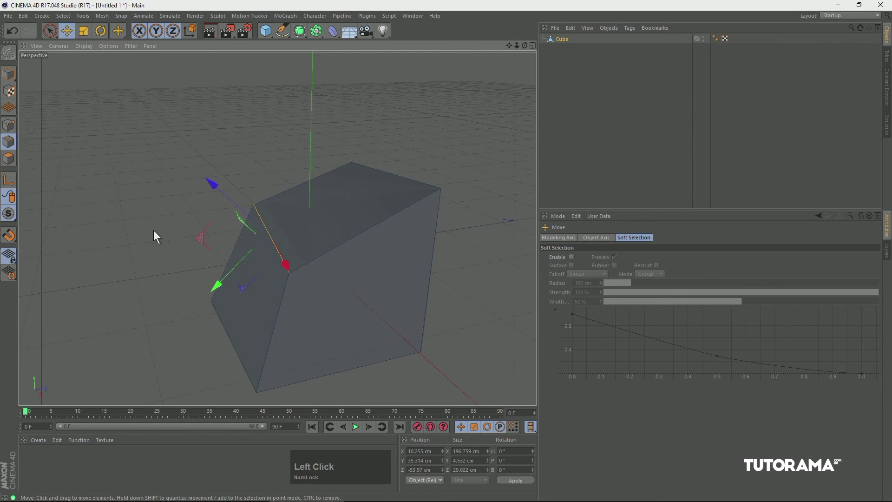
# Step: Select the cube's top face in polygon mode and move it along its own axes to about X 0, Y 61, Z -5 cm
pyautogui.click(9, 160)
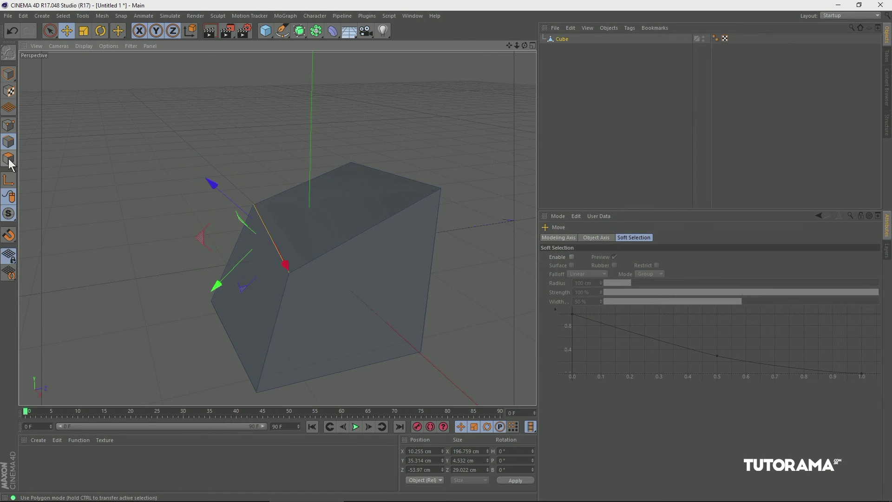
pyautogui.click(312, 211)
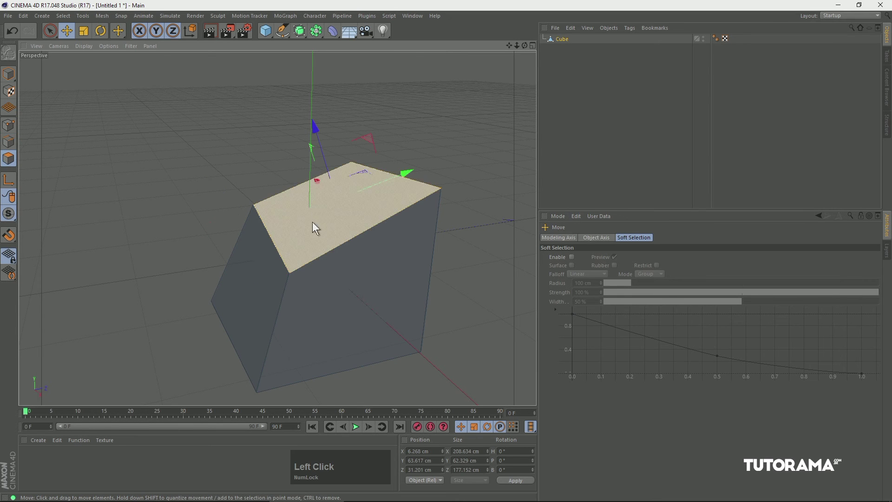
pyautogui.moveTo(317, 128); pyautogui.dragTo(298, 123)
pyautogui.moveTo(402, 171); pyautogui.dragTo(375, 187)
pyautogui.moveTo(338, 154)
pyautogui.mouseDown()
pyautogui.moveTo(328, 114)
pyautogui.moveTo(334, 144)
pyautogui.mouseUp()
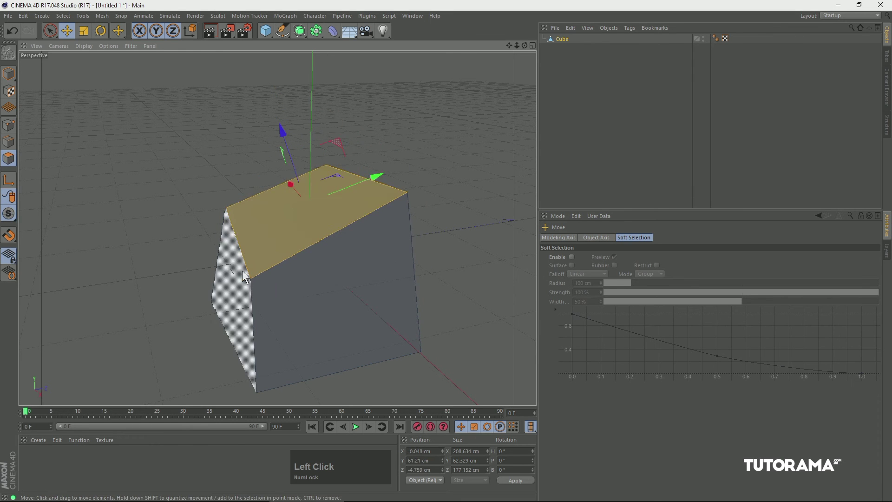
# Step: Select the front face, reselect the top face and raise it along its normal to about Y 71 cm
pyautogui.click(332, 269)
pyautogui.click(302, 215)
pyautogui.moveTo(284, 133)
pyautogui.mouseDown()
pyautogui.moveTo(280, 120)
pyautogui.moveTo(284, 128)
pyautogui.mouseUp()
pyautogui.keyDown('alt'); pyautogui.moveTo(313, 161); pyautogui.dragTo(319, 183); pyautogui.keyUp('alt')
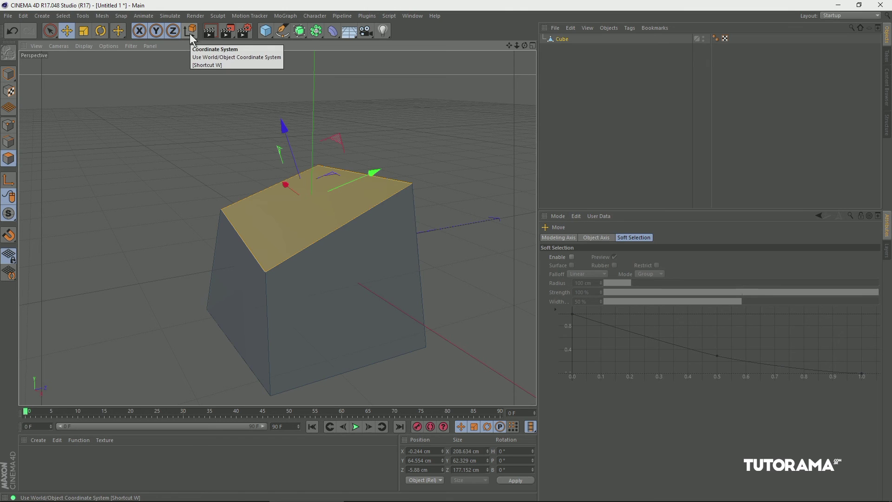
pyautogui.moveTo(281, 125); pyautogui.dragTo(280, 120)
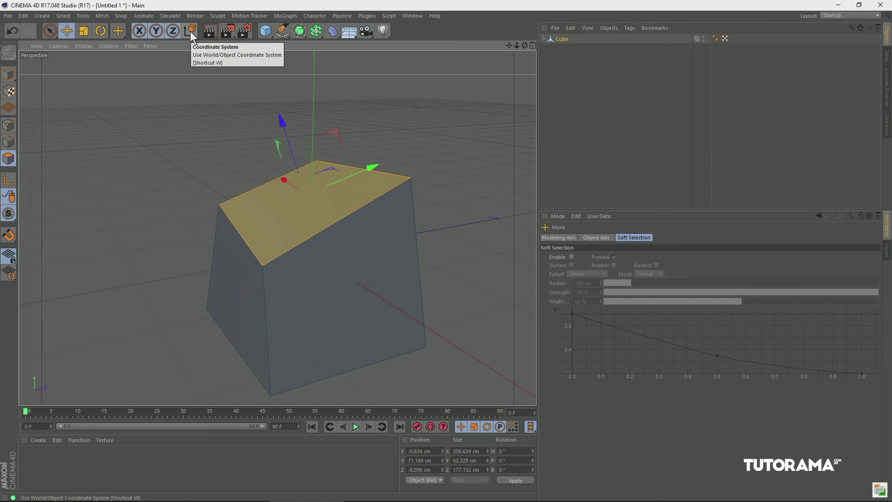
# Step: Switch to the world coordinate system and shift the top face to about X -1, Y 59, Z 14 cm
pyautogui.click(189, 31)
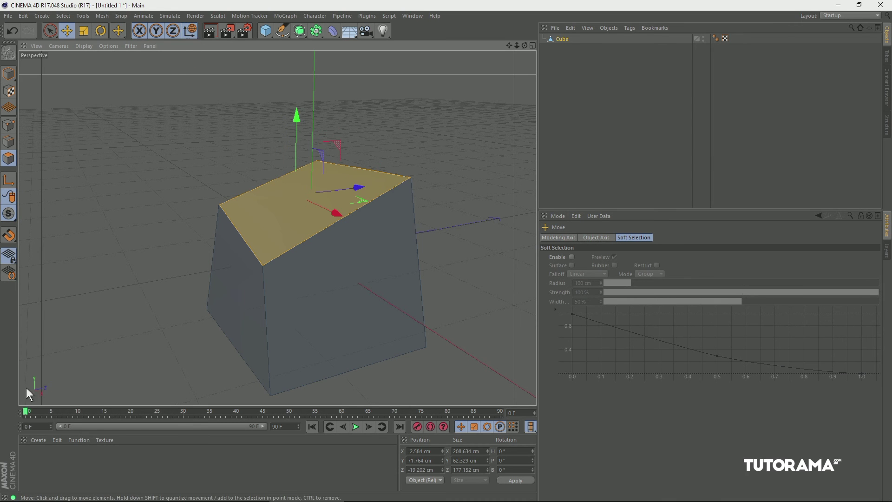
pyautogui.moveTo(296, 117)
pyautogui.mouseDown()
pyautogui.moveTo(302, 145)
pyautogui.moveTo(300, 132)
pyautogui.mouseUp()
pyautogui.moveTo(357, 204); pyautogui.dragTo(398, 198)
pyautogui.moveTo(304, 142); pyautogui.dragTo(303, 139)
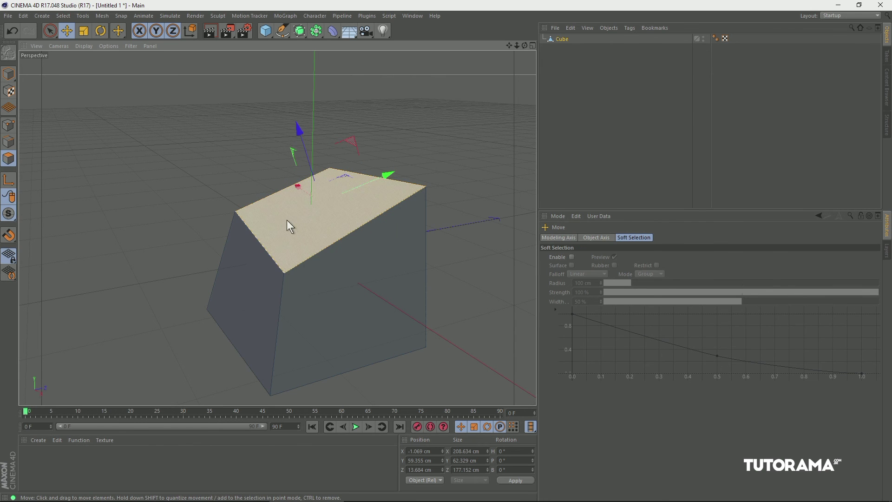
# Step: Return to model mode and delete the reshaped cube from the scene
pyautogui.click(10, 76)
pyautogui.click(297, 130)
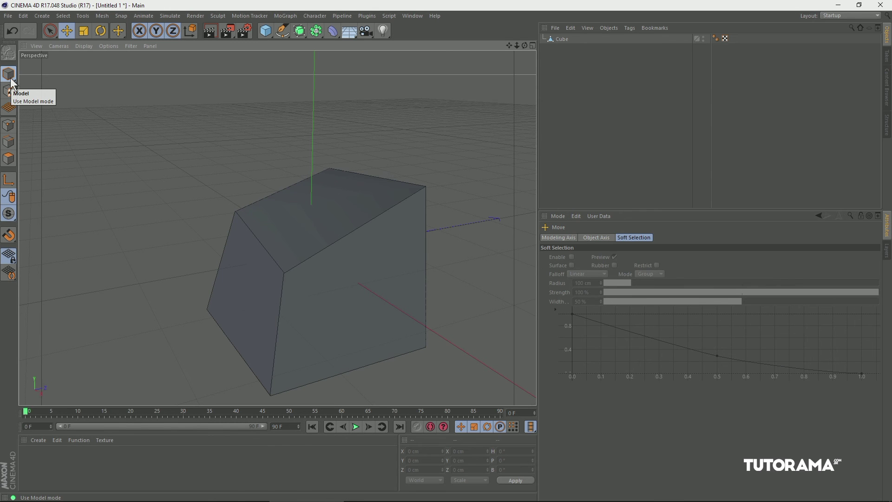
pyautogui.click(550, 40)
pyautogui.press('Delete')
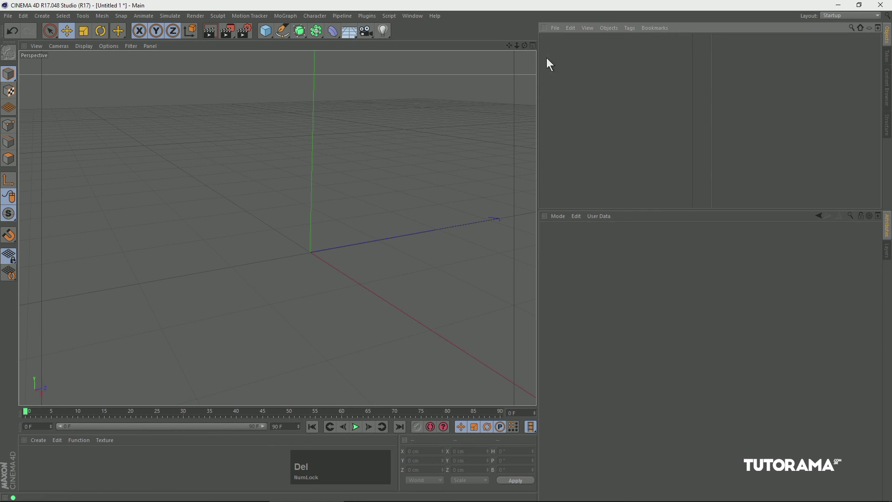
# Step: Add a new cube, make it editable and select its top face in polygon mode
pyautogui.moveTo(317, 191)
pyautogui.keyDown('alt'); pyautogui.mouseDown()
pyautogui.moveTo(266, 177)
pyautogui.moveTo(299, 189)
pyautogui.mouseUp(); pyautogui.keyUp('alt')
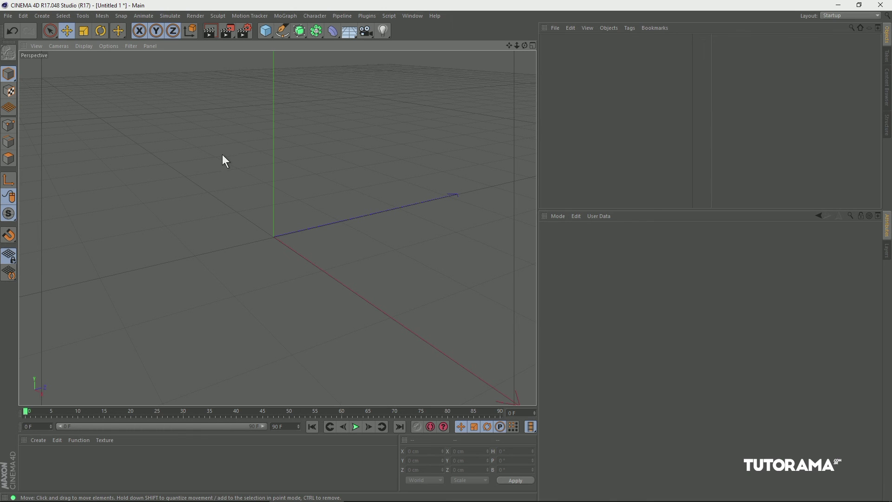
pyautogui.moveTo(266, 31); pyautogui.dragTo(332, 43)
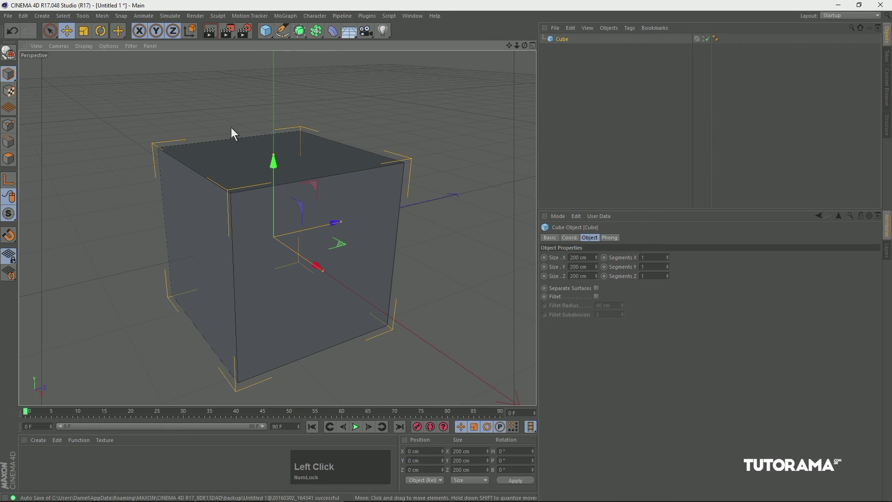
pyautogui.click(8, 53)
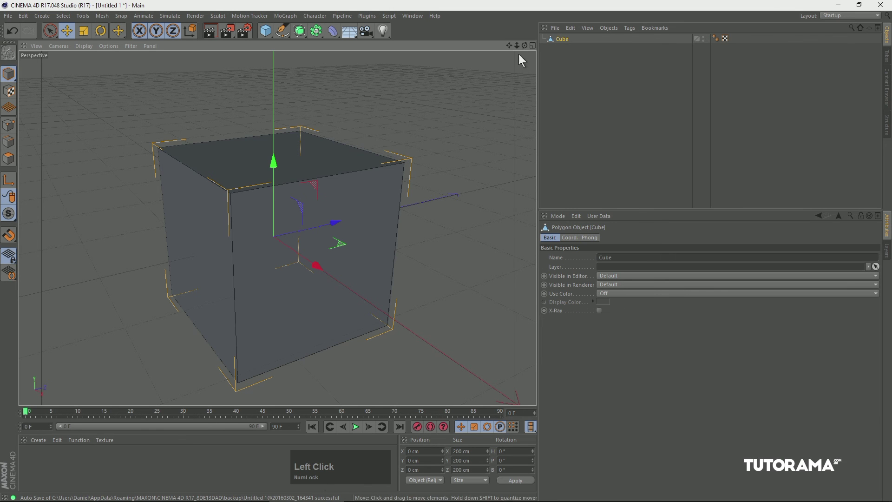
pyautogui.click(9, 159)
pyautogui.click(246, 157)
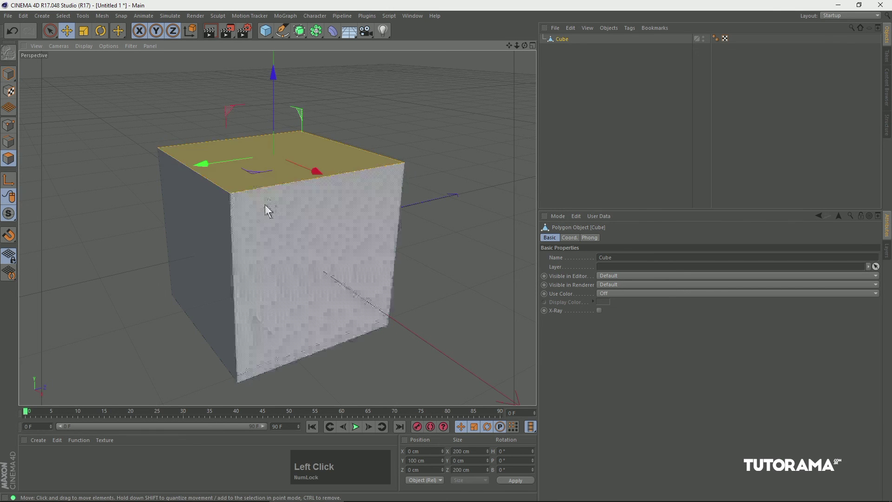
# Step: Try beveling the top face with an offset and extrusion of about 28 cm, and undo the bevel
pyautogui.click(102, 16)
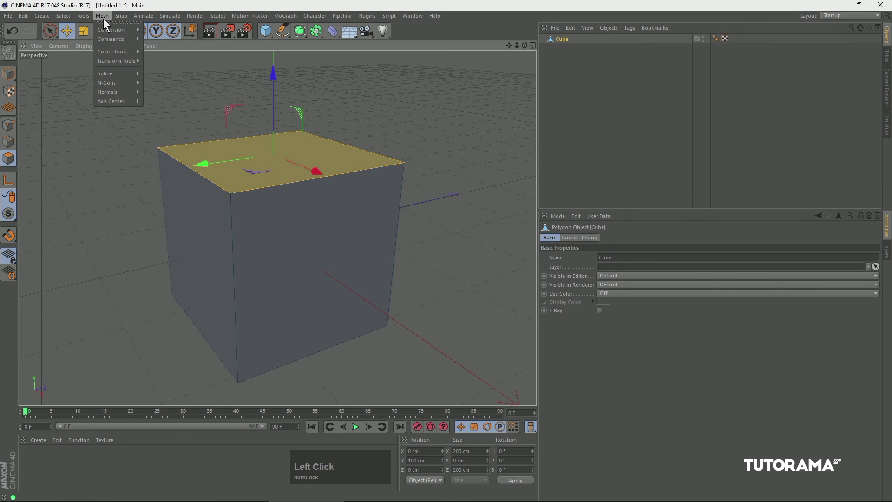
pyautogui.moveTo(111, 52)
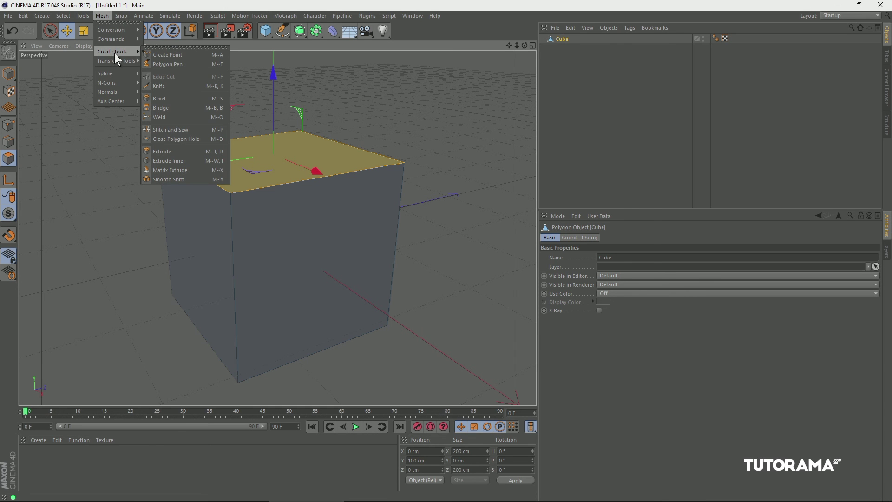
pyautogui.click(172, 99)
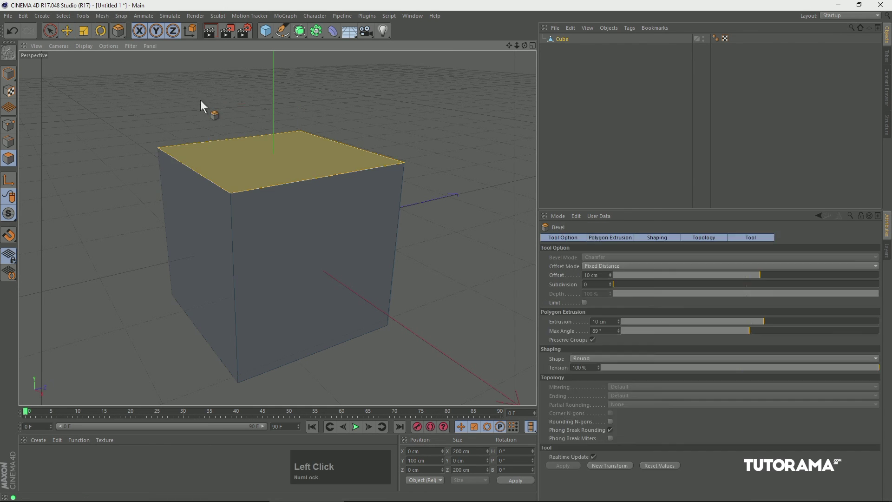
pyautogui.moveTo(265, 83); pyautogui.dragTo(277, 176)
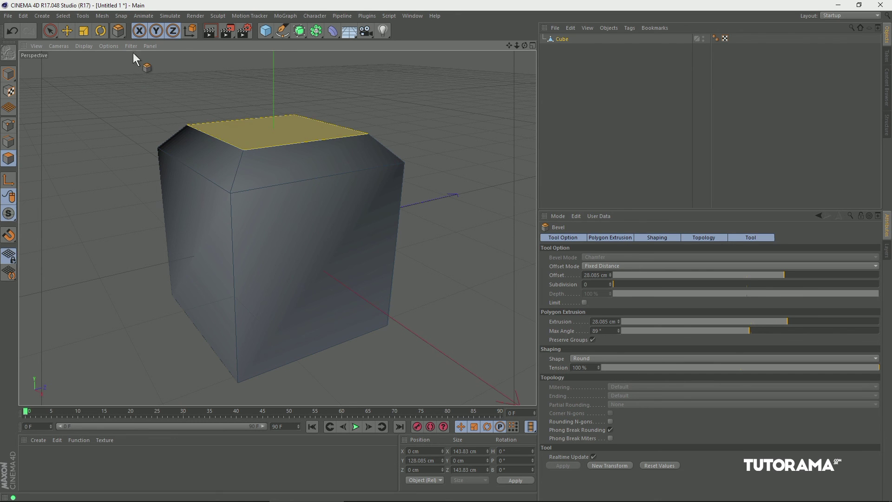
pyautogui.hotkey('ctrl', 'z')
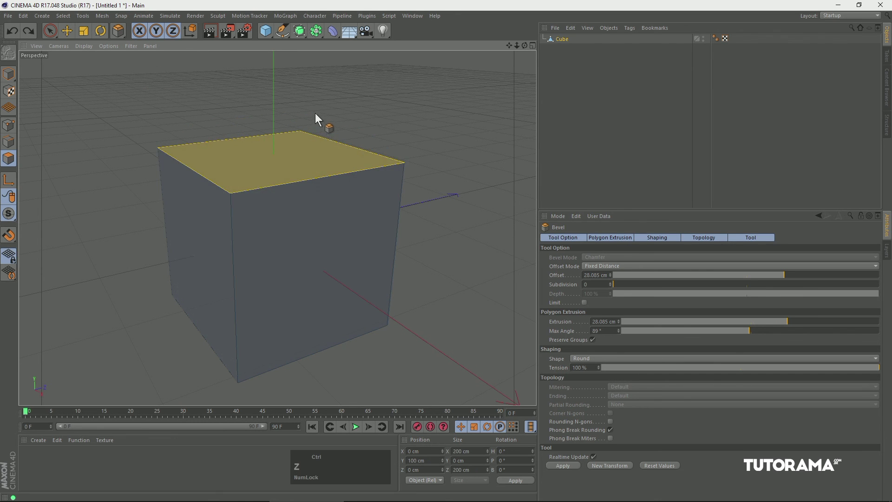
# Step: Cut the top face in two with a straight Knife line running parallel to its left edge
pyautogui.click(101, 15)
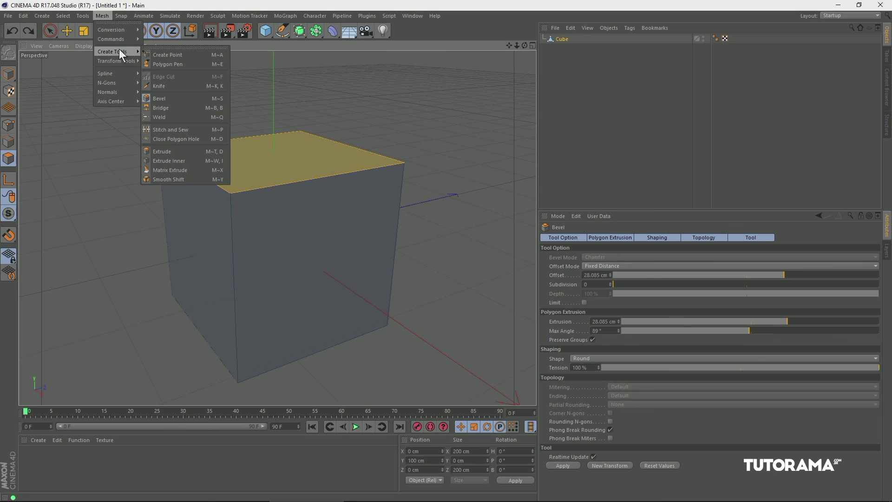
pyautogui.click(160, 86)
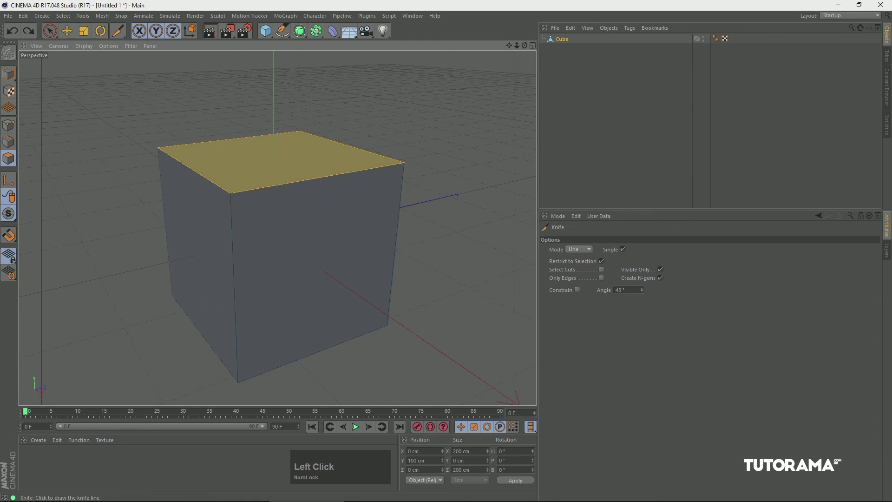
pyautogui.moveTo(197, 142)
pyautogui.mouseDown()
pyautogui.moveTo(313, 178)
pyautogui.moveTo(289, 194)
pyautogui.moveTo(232, 201)
pyautogui.mouseUp()
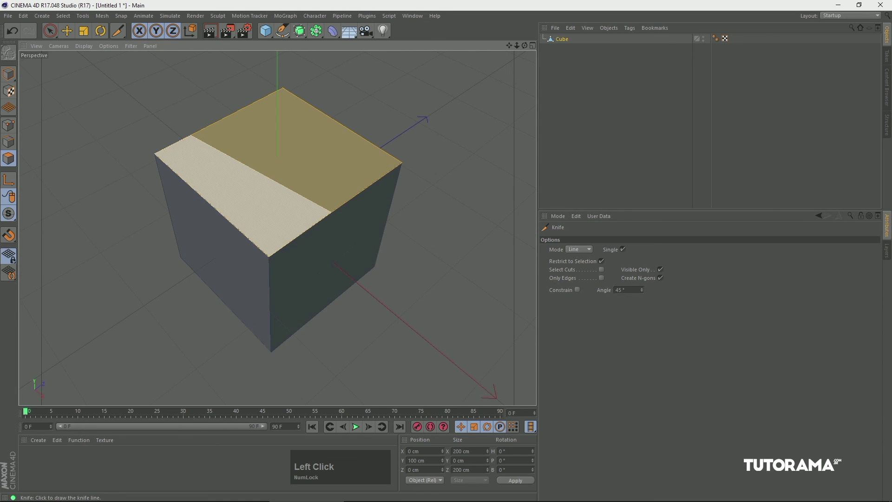
# Step: Live-select the narrower strip of the cut top face and raise it to about Y 139 cm
pyautogui.click(47, 34)
pyautogui.click(241, 192)
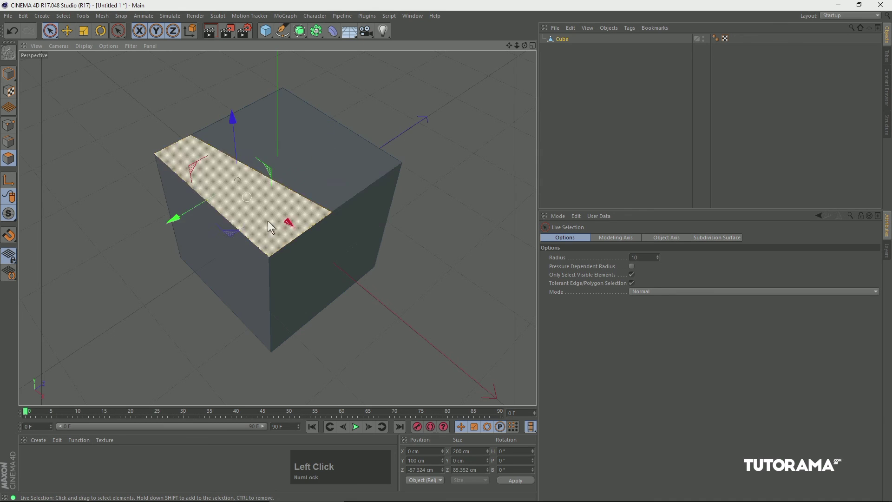
pyautogui.keyDown('alt'); pyautogui.moveTo(214, 254); pyautogui.dragTo(209, 211); pyautogui.keyUp('alt')
pyautogui.moveTo(240, 100); pyautogui.dragTo(266, 136)
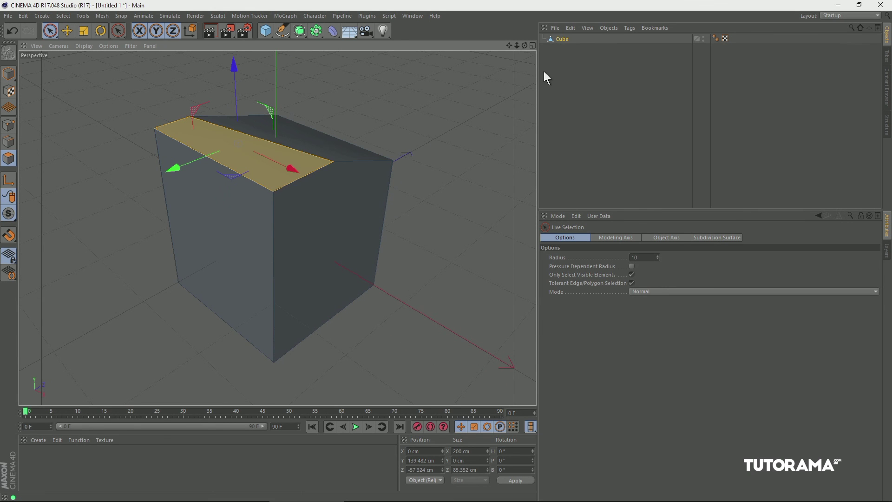
# Step: Return to model mode and delete the cut cube, leaving the scene empty
pyautogui.click(9, 74)
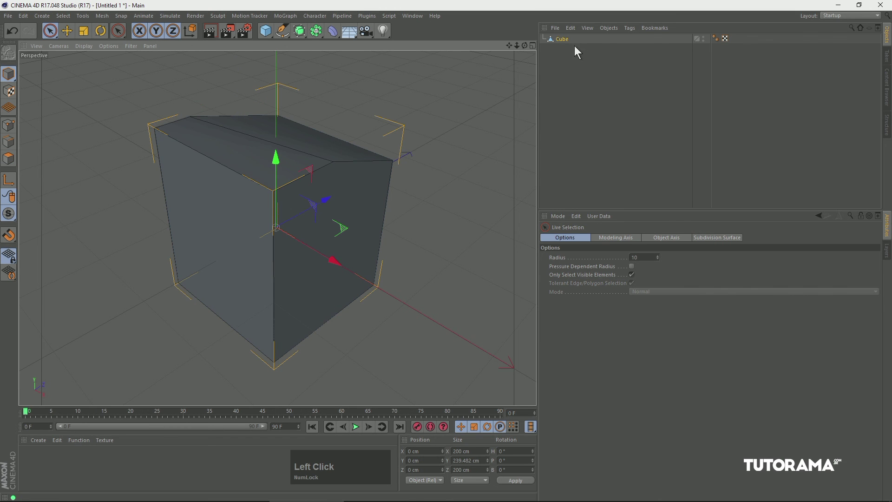
pyautogui.press('Delete')
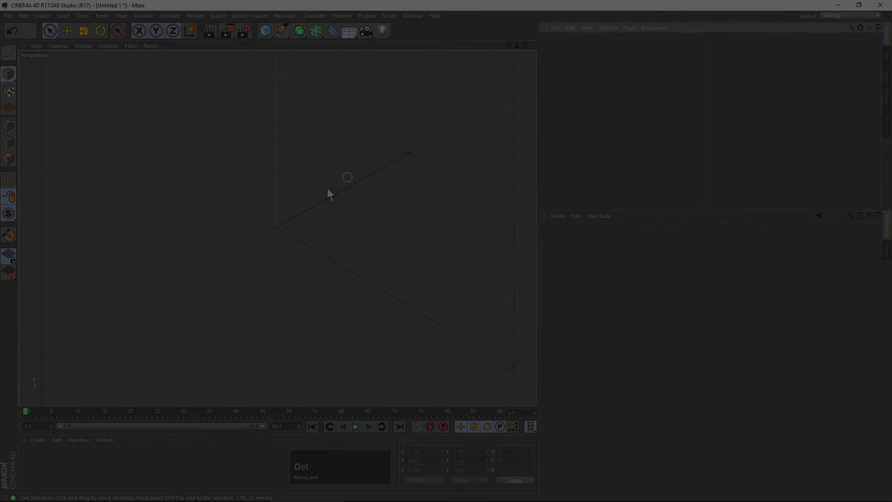